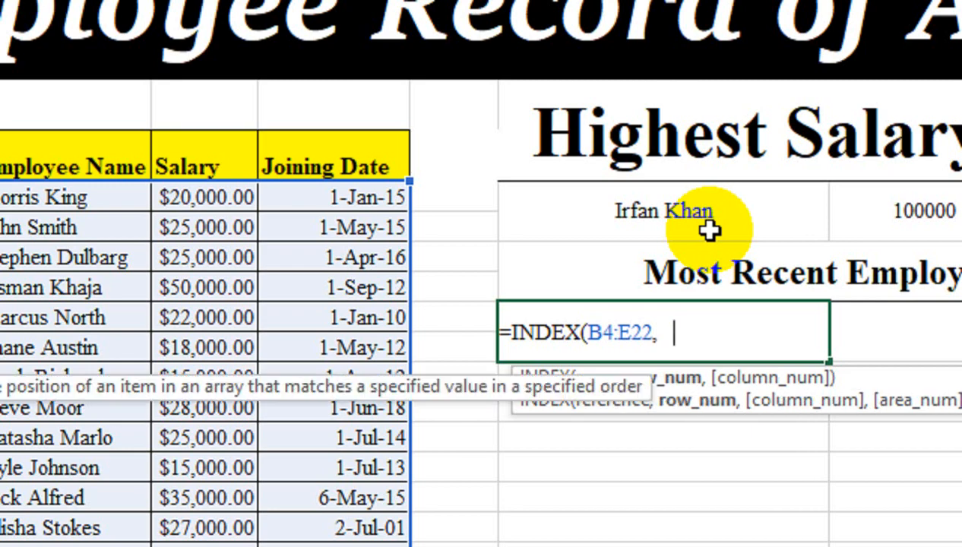
key("Tab")
type("ma")
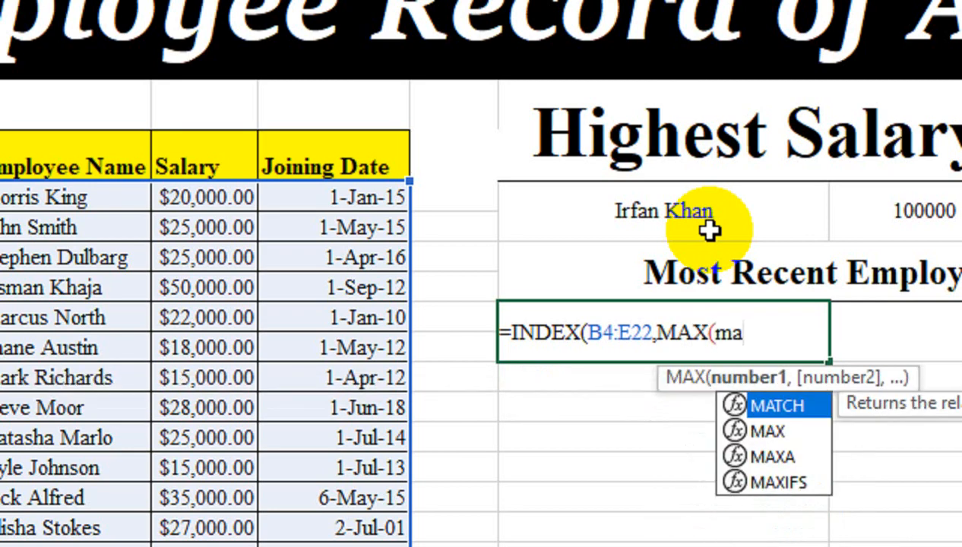
key("BackSpace")
key("BackSpace")
key("BackSpace")
key("BackSpace")
key("BackSpace")
Use MATCH for the row argument of the INDEX formula, with MAX(E4:E22) as its lookup value.
type("a")
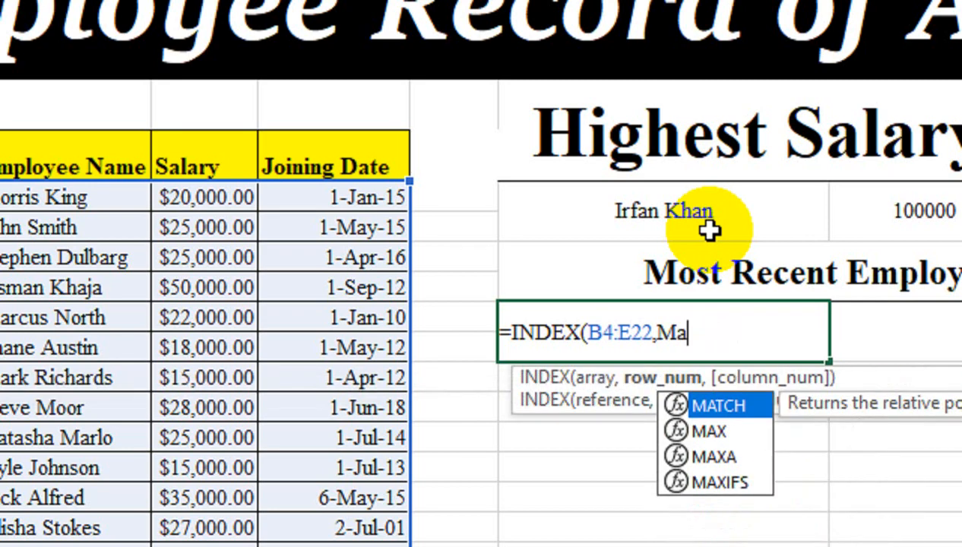
key("Tab")
type("max")
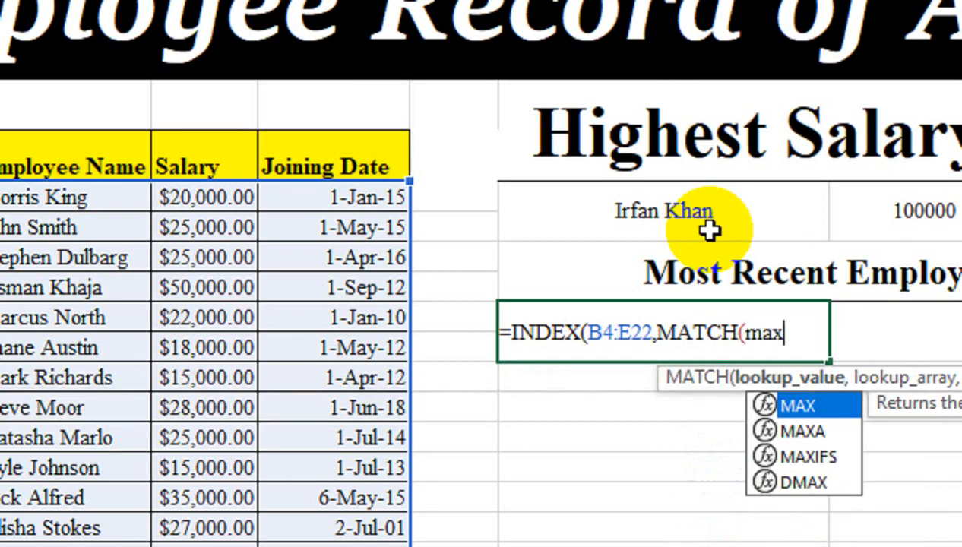
key("Tab")
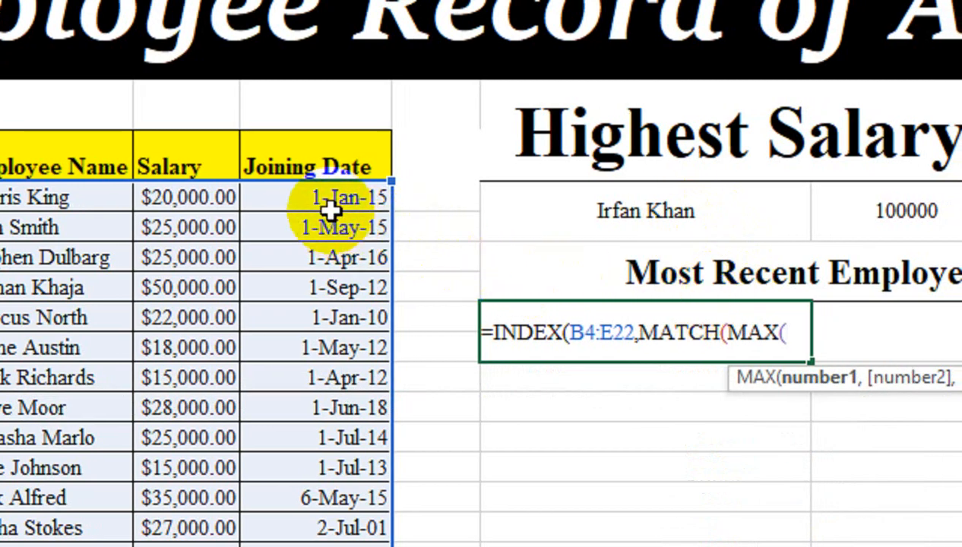
left_click_drag(313, 197, 364, 443)
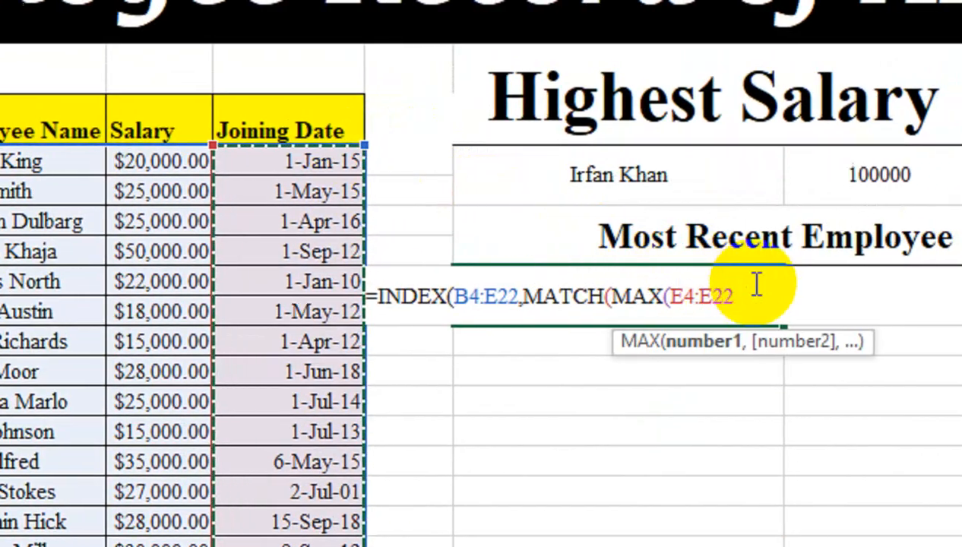
type(")")
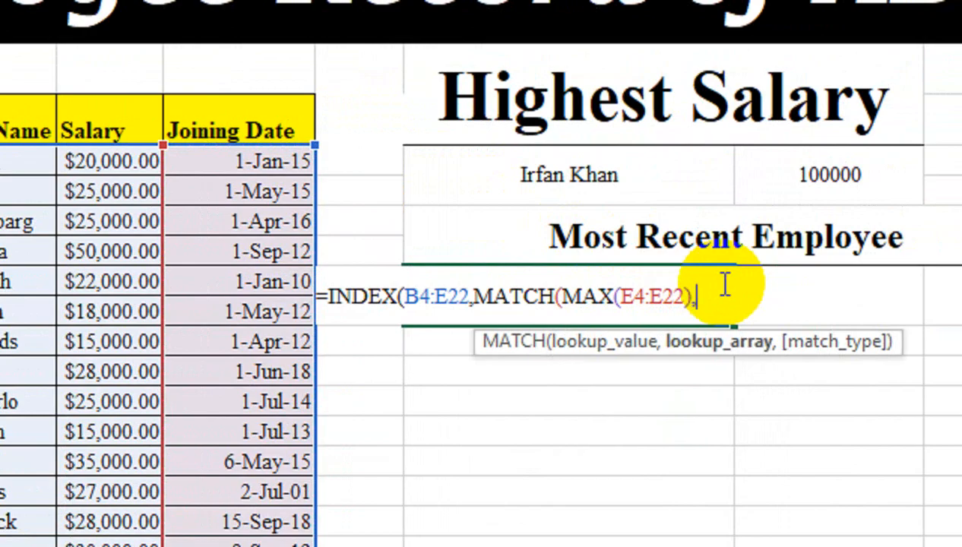
Set MATCH's lookup array to the joining dates E4:E22 with match type 0 (exact match) and close the function.
type(",")
left_click(214, 160)
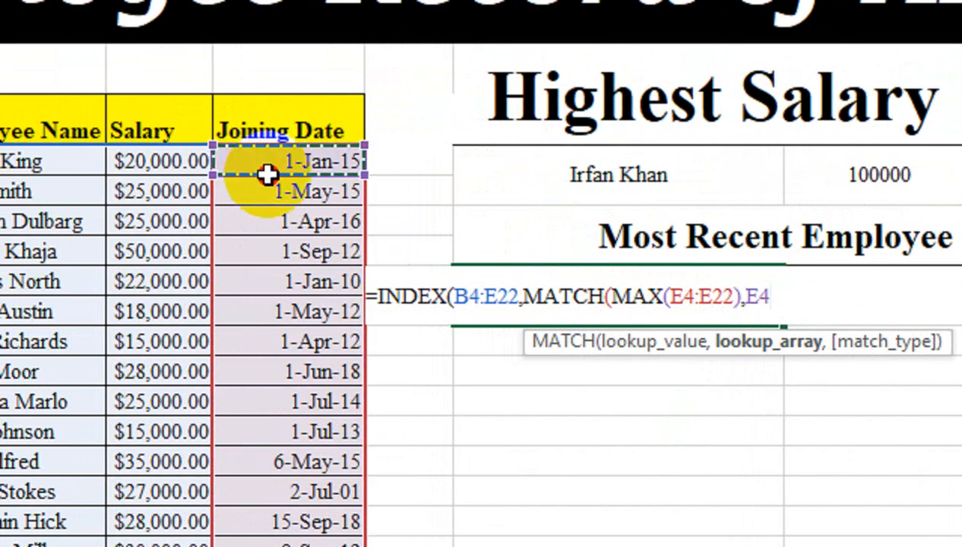
left_click_drag(267, 174, 323, 432)
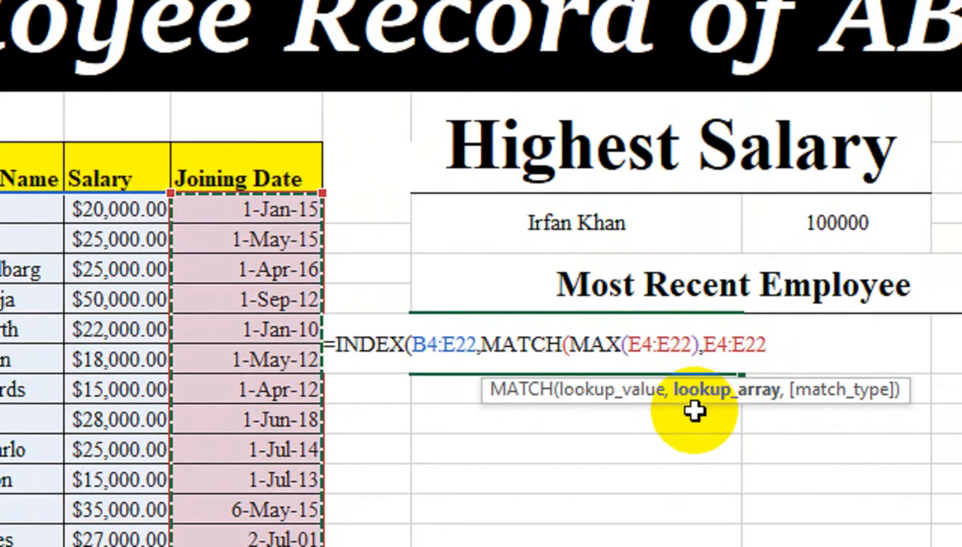
type(",")
key("Down")
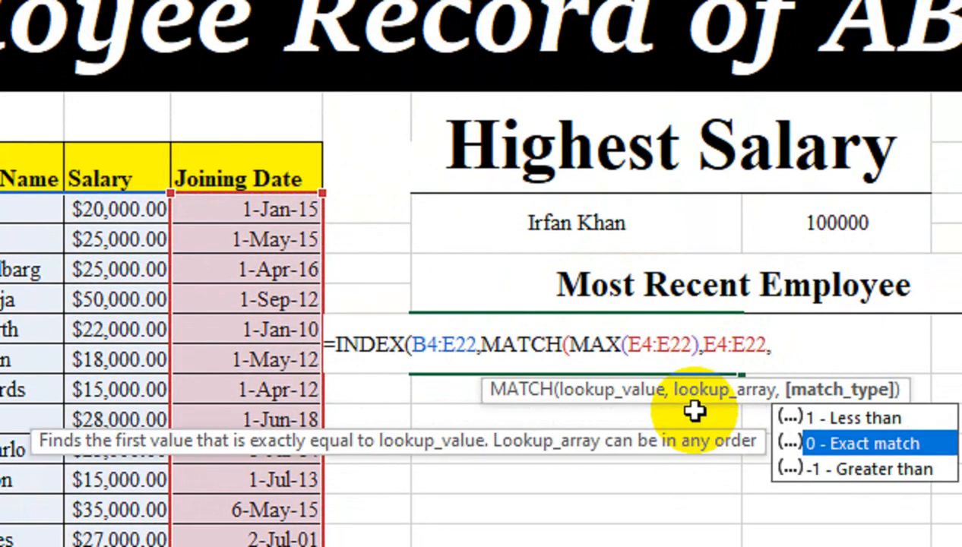
key("Tab")
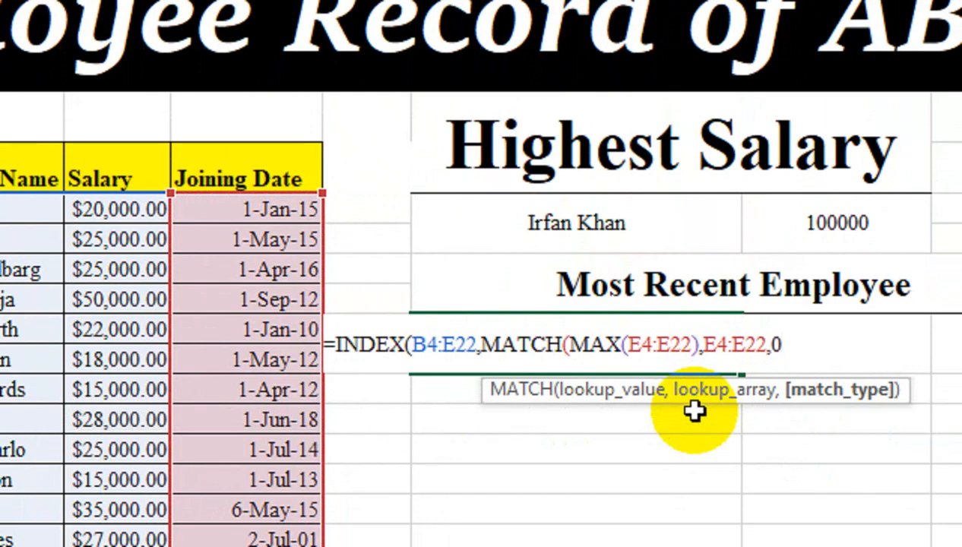
type(")")
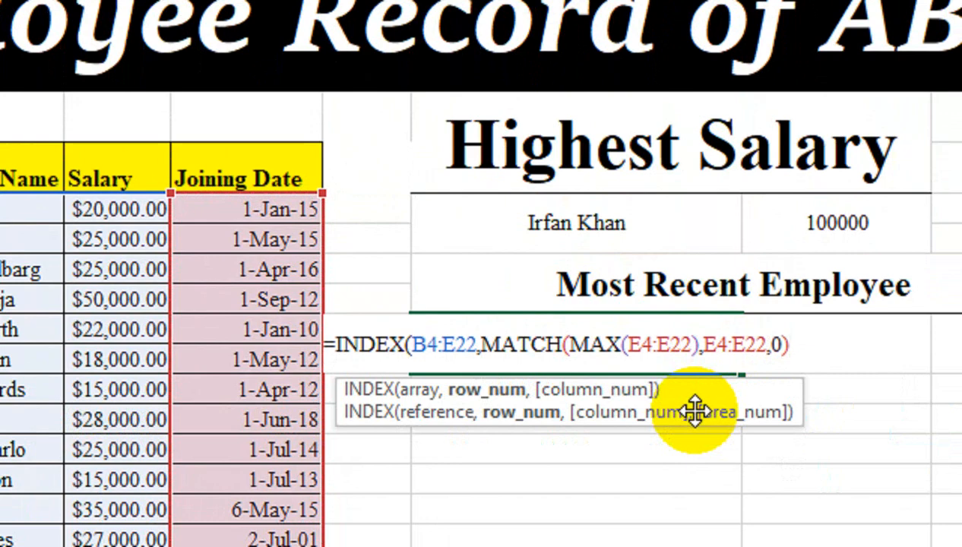
Set the INDEX column number to 1 and commit the Most Recent Employee formula.
type(",")
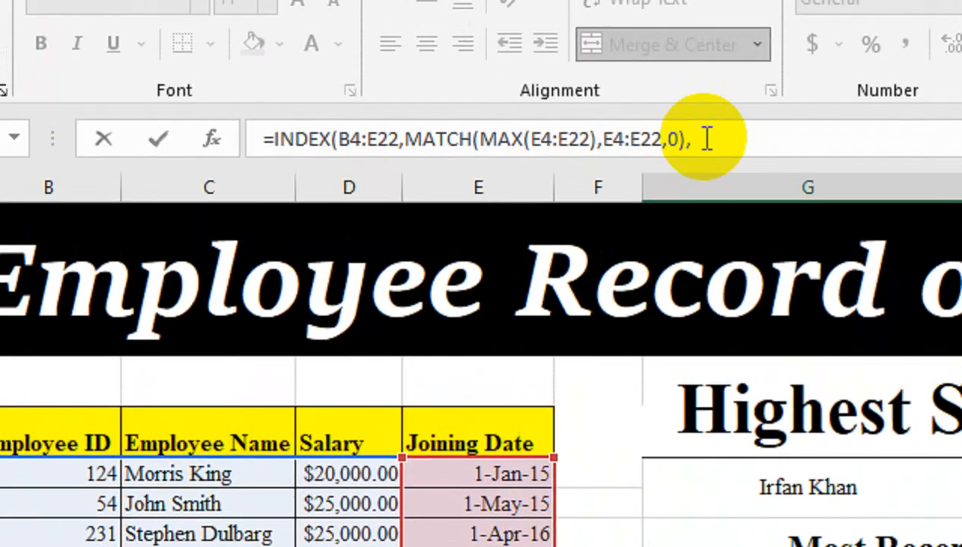
left_click(707, 139)
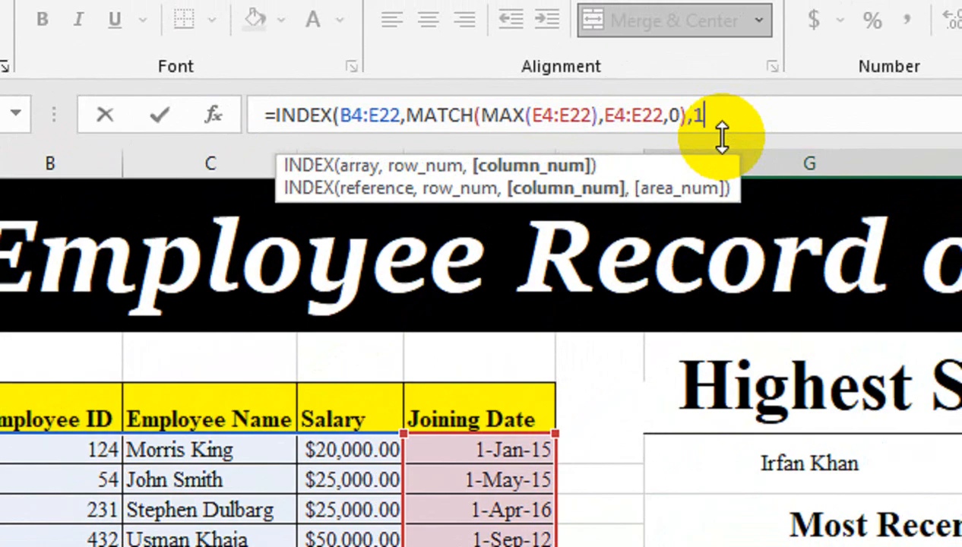
type(")")
key("Return")
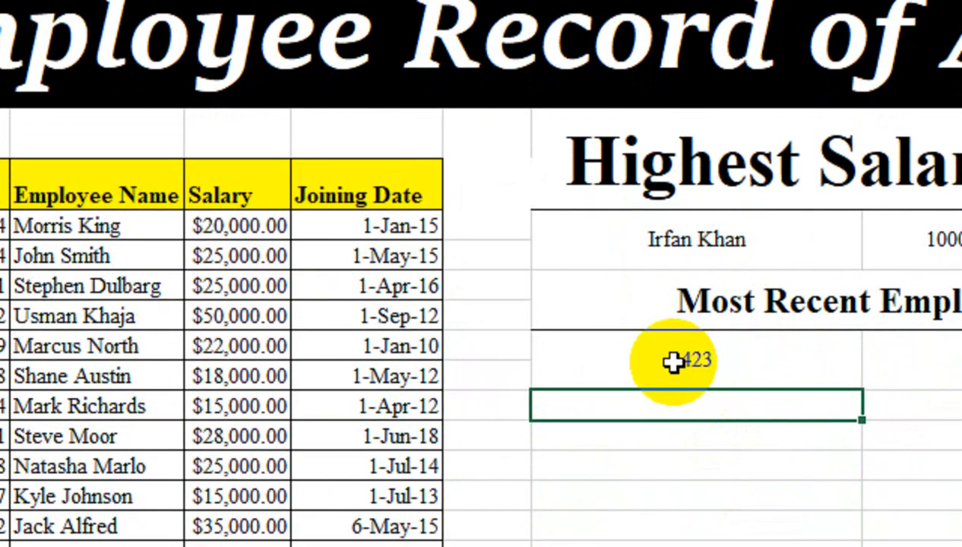
Change the year of the joining date in row 7 of the employee table to 2022 to test the formula.
left_click(673, 363)
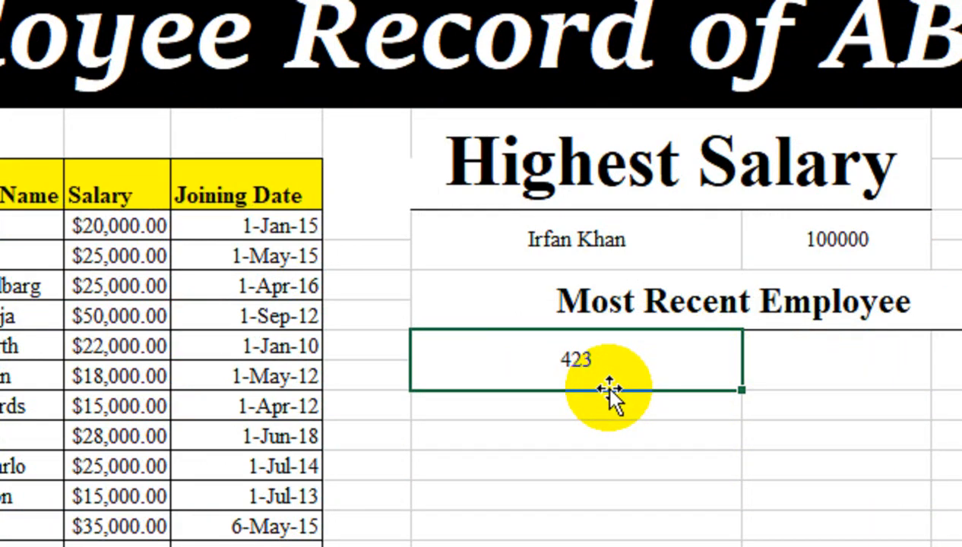
double_click(275, 319)
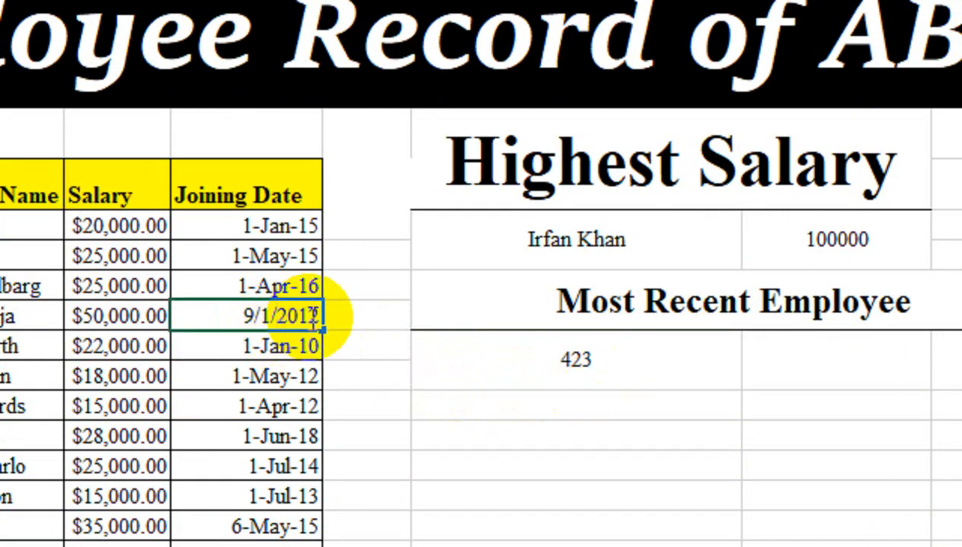
type("2")
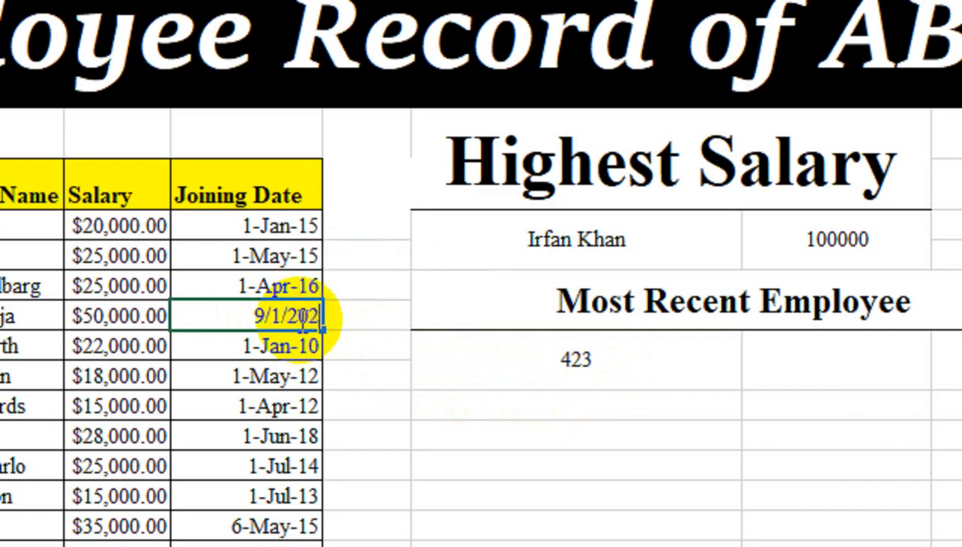
key("Return")
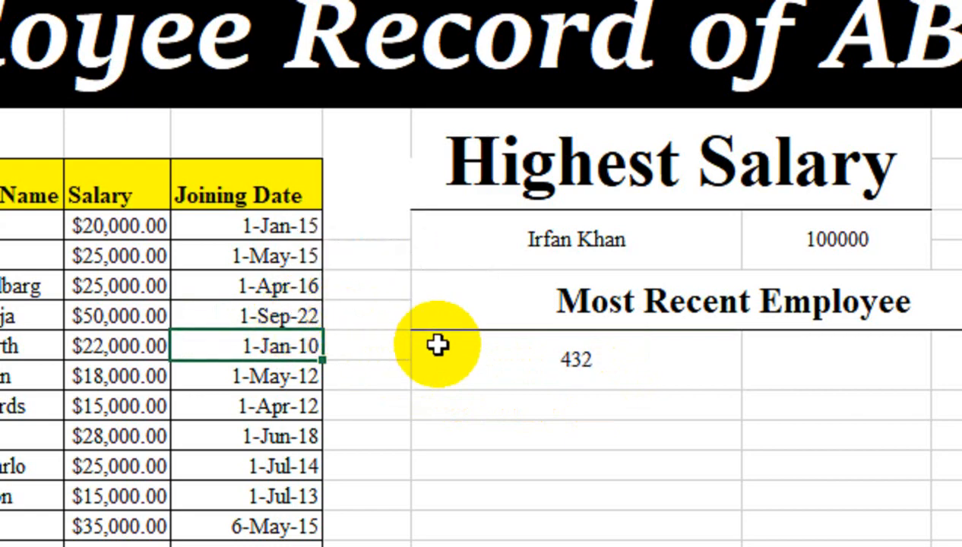
Check the Most Recent Employee result against the employee record in row 7.
left_click(500, 354)
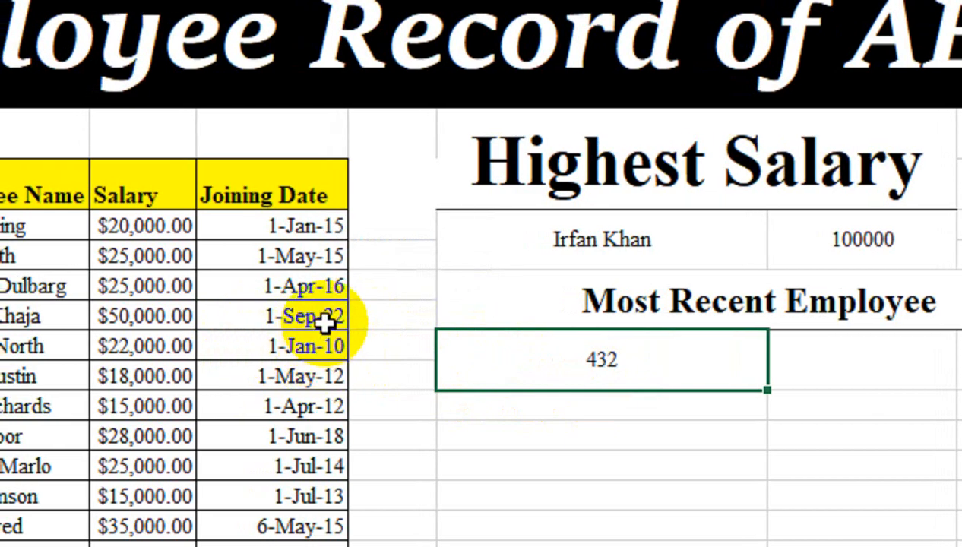
left_click(322, 318)
left_click_drag(230, 317, 623, 312)
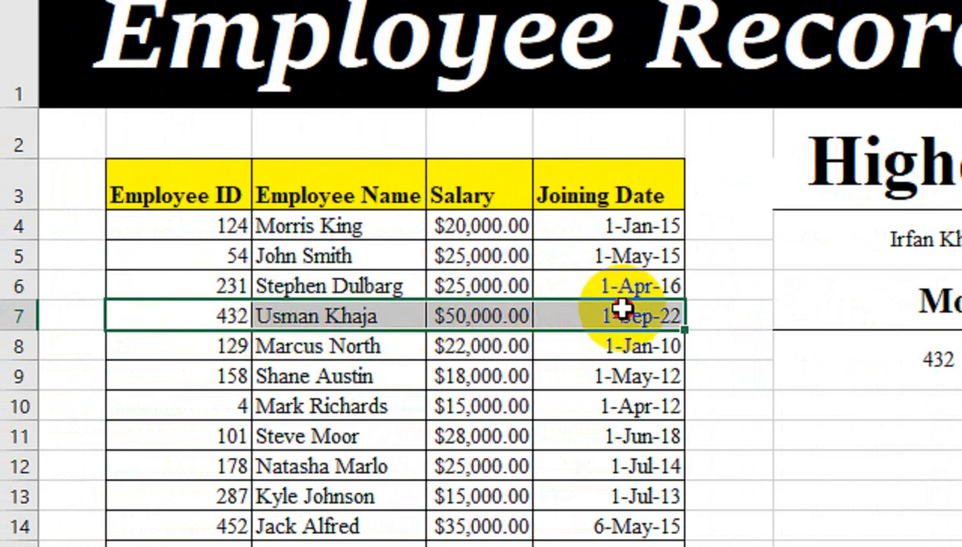
Start a VLOOKUP formula in the cell next to the Most Recent Employee ID, with $G8 as the lookup value.
left_click(722, 358)
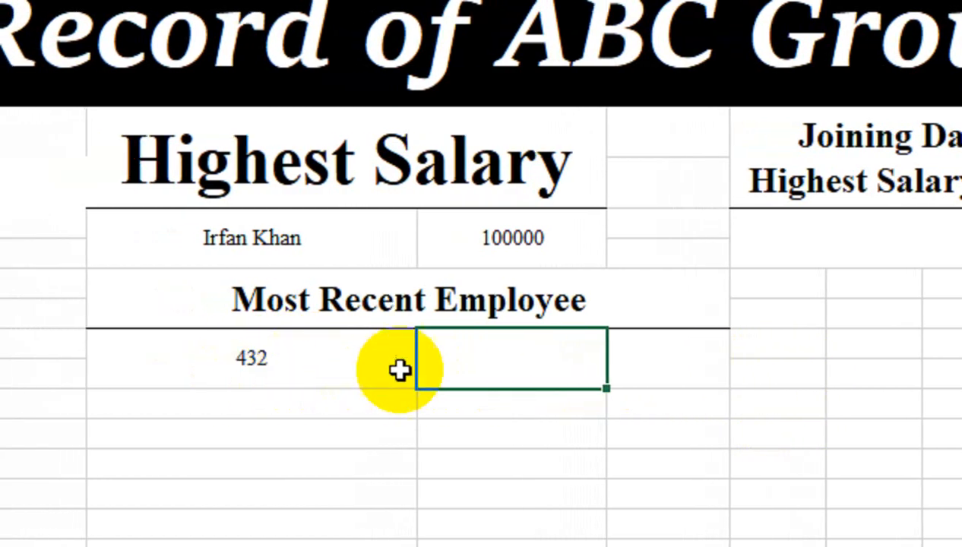
type("=vl")
key("Tab")
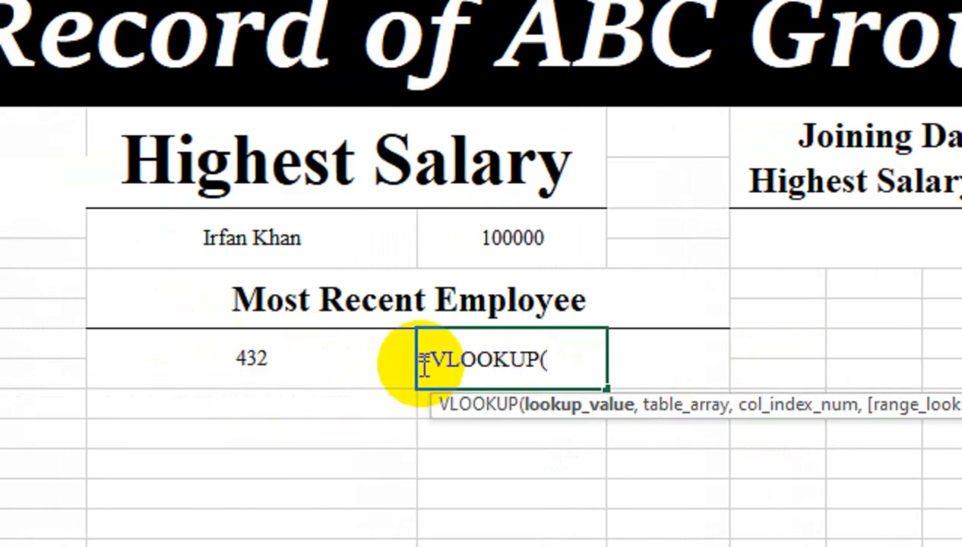
left_click(310, 372)
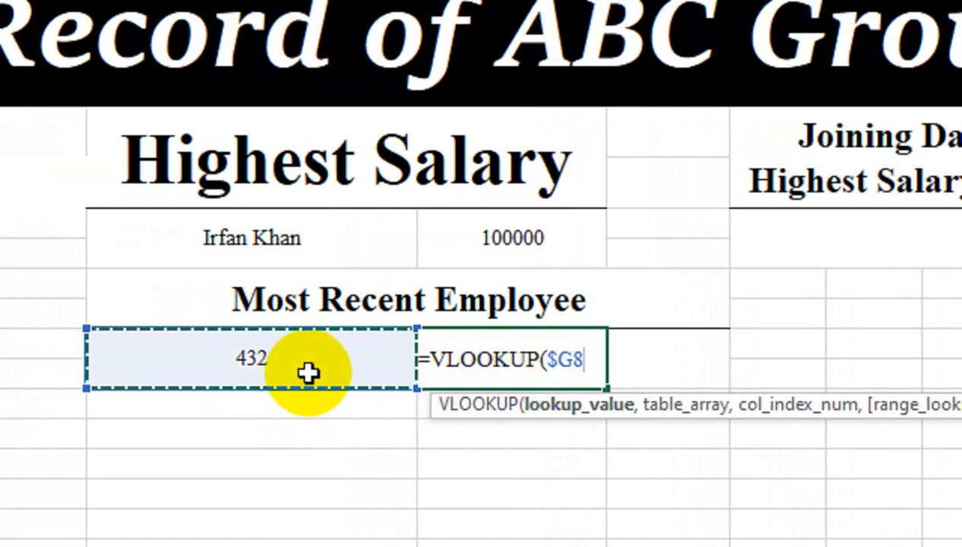
type(",")
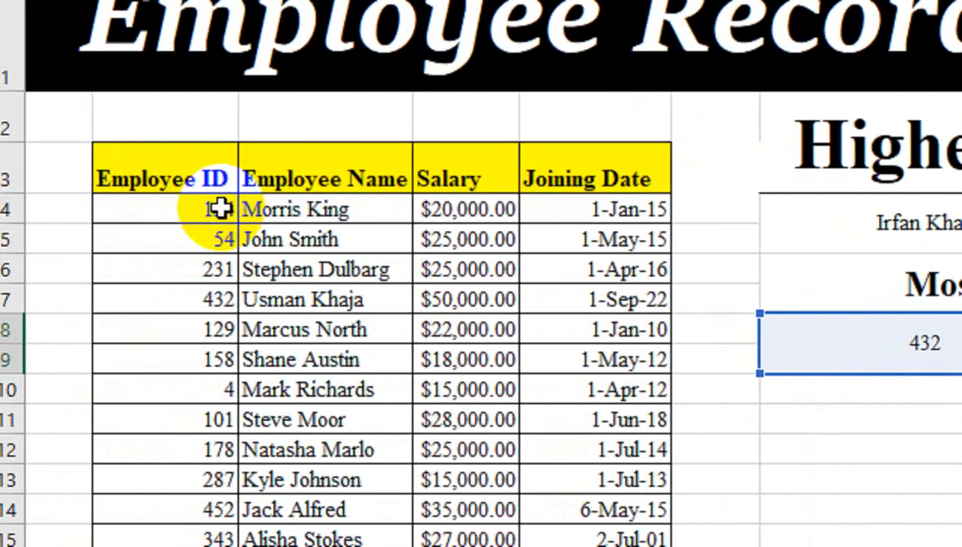
Set the VLOOKUP table array to the employee data as the absolute range $B$4:$E$22.
left_click_drag(249, 209, 645, 524)
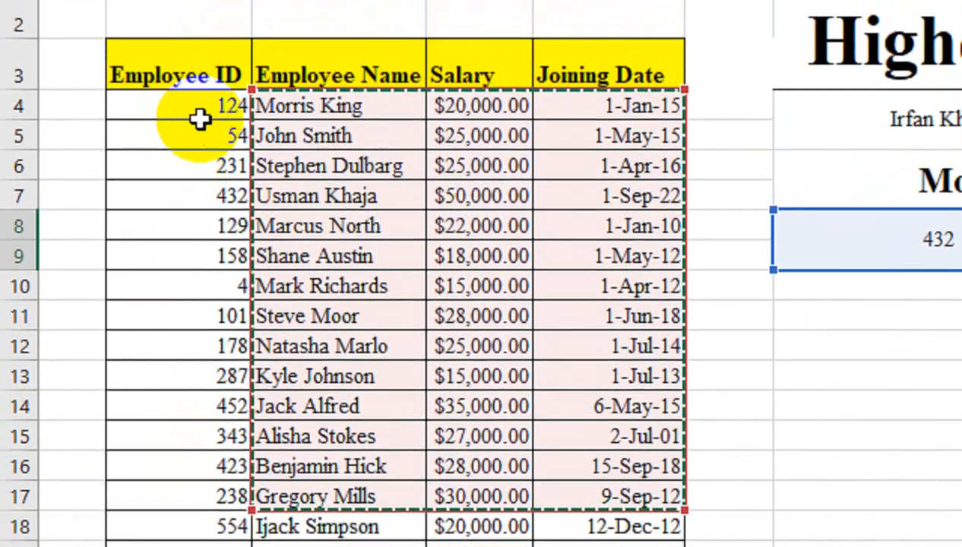
left_click_drag(199, 210, 609, 392)
left_click_drag(623, 314, 637, 395)
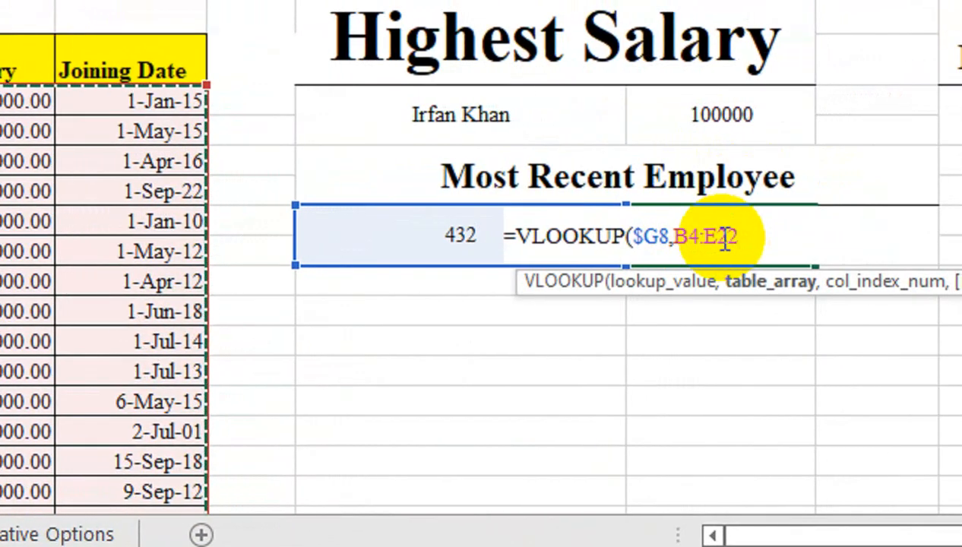
key("F4")
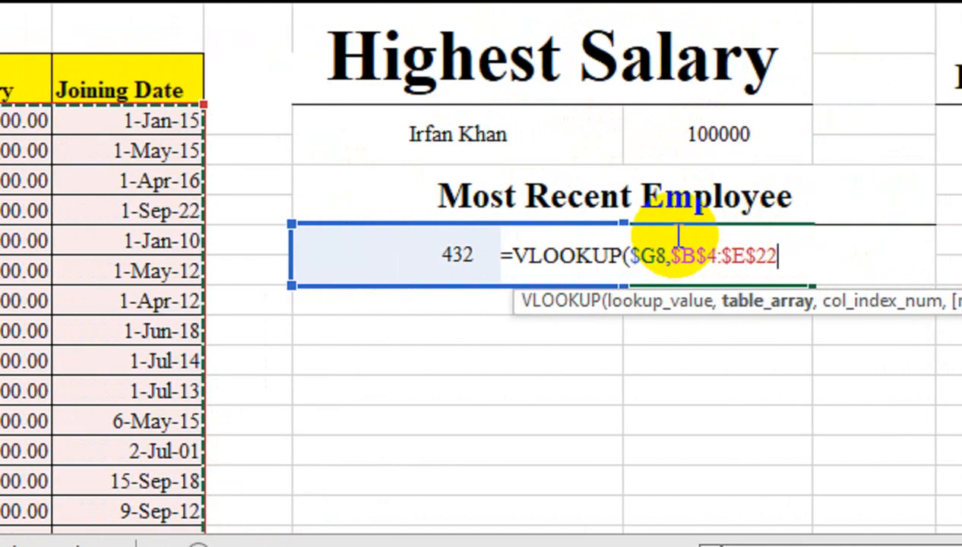
type(",")
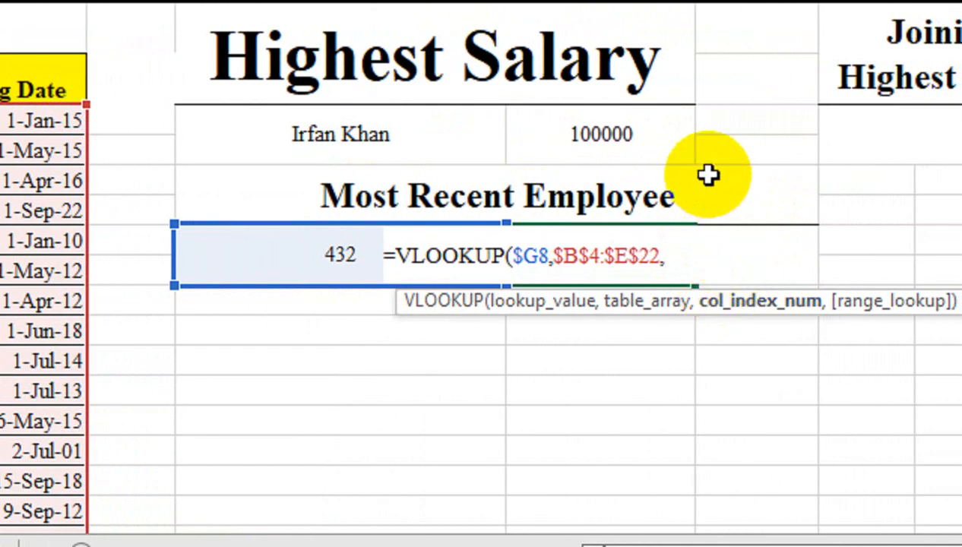
Set the VLOOKUP column index to the array {2,3,4}.
type("G8")
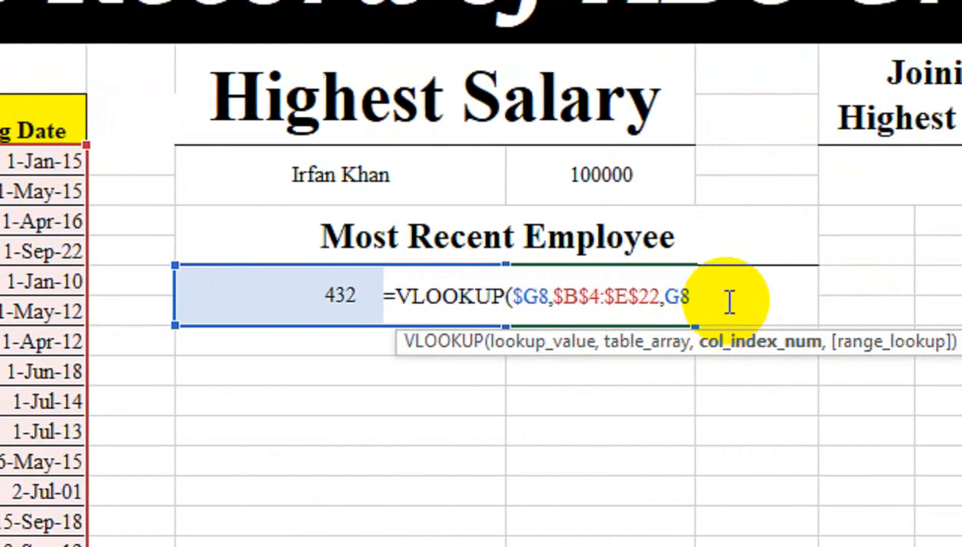
left_click_drag(689, 305, 670, 309)
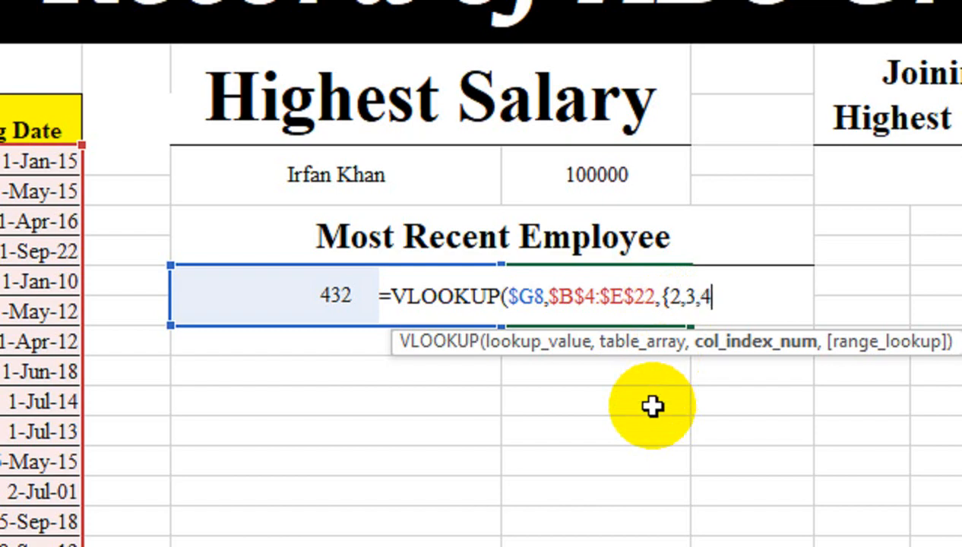
type(",")
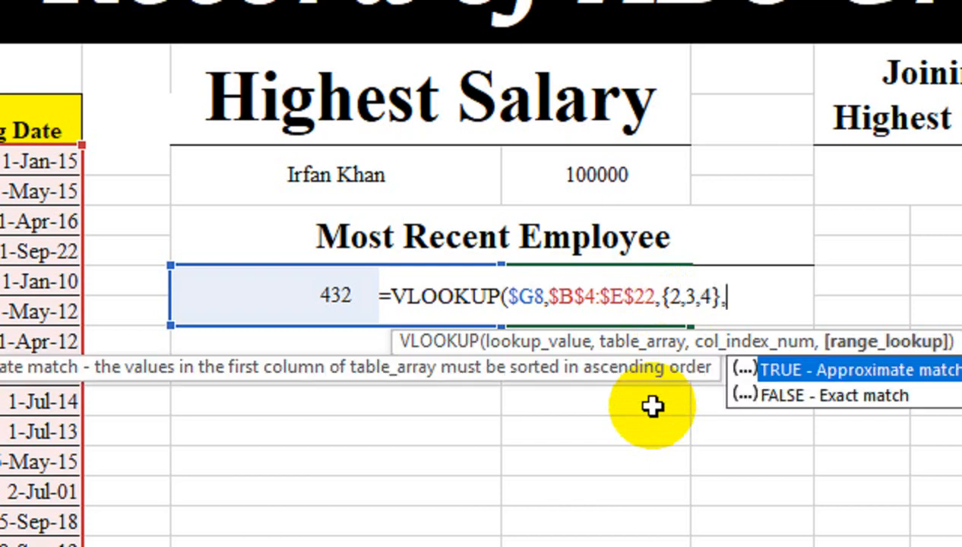
Set the VLOOKUP range lookup to FALSE for an exact match and close the function's parenthesis.
key("Down")
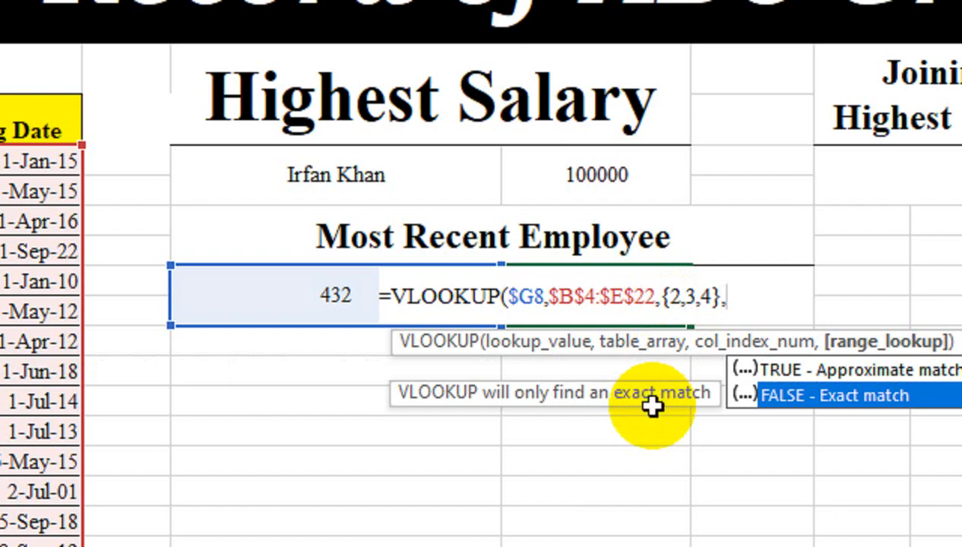
key("Escape")
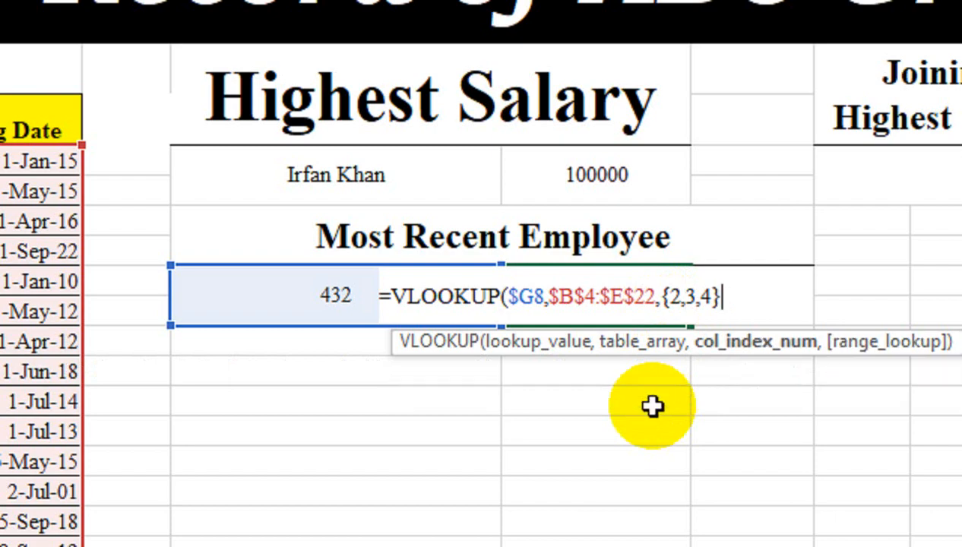
type(",")
key("Down")
key("Tab")
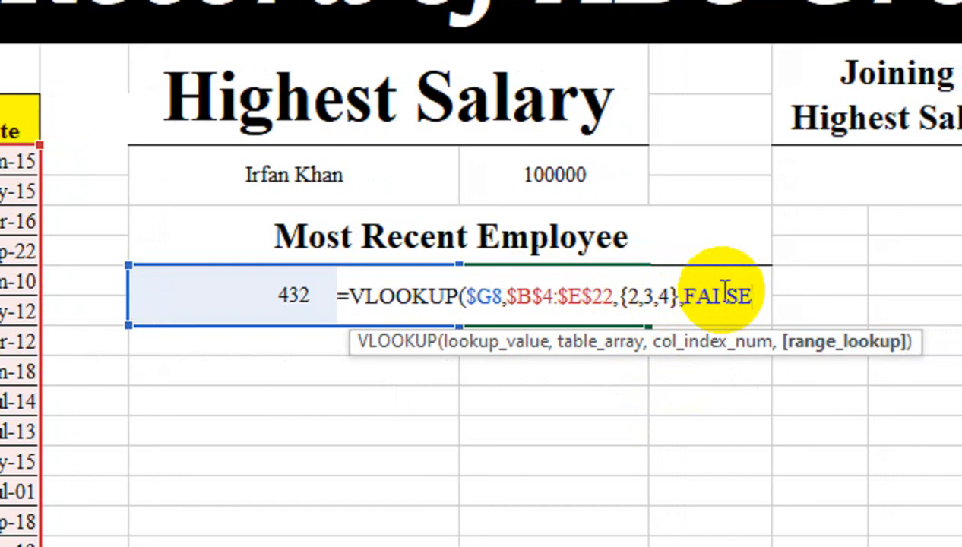
type(")")
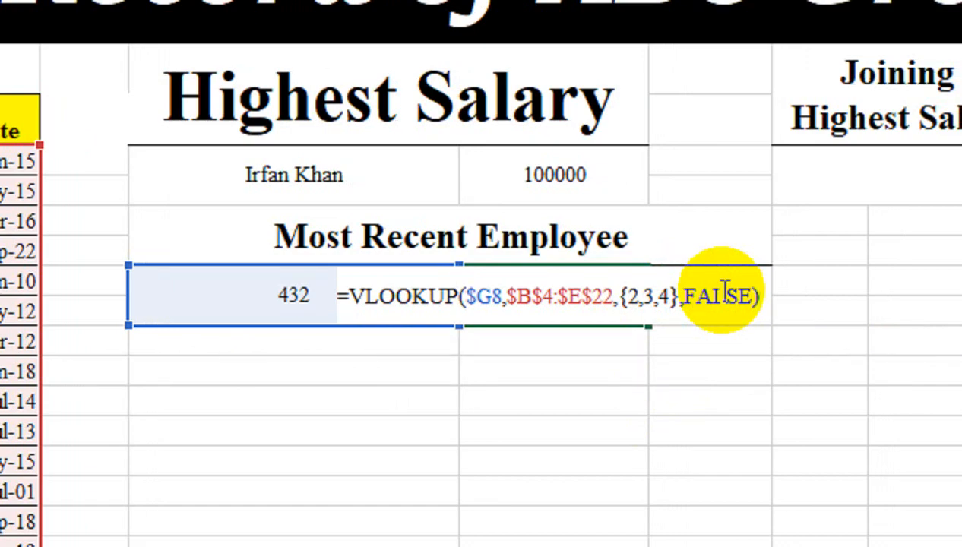
Try to enter the VLOOKUP as an array formula in the merged cell beside the employee ID.
key("ctrl+shift+Return")
key("Return")
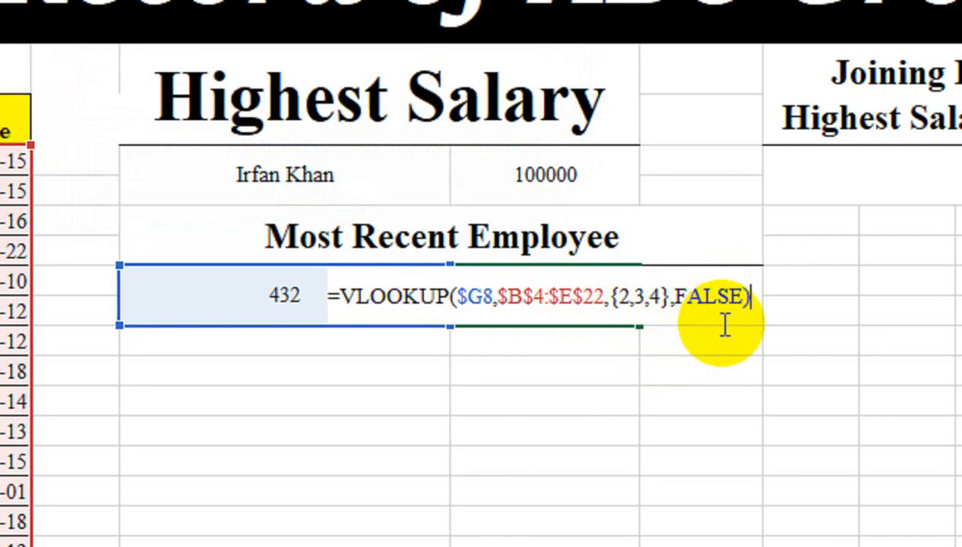
key("ctrl+shift+Return")
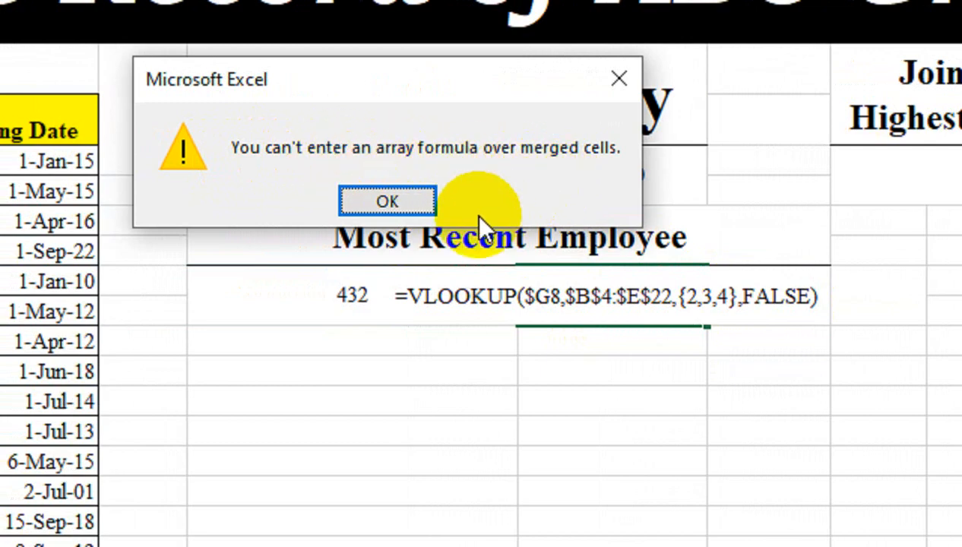
left_click(412, 204)
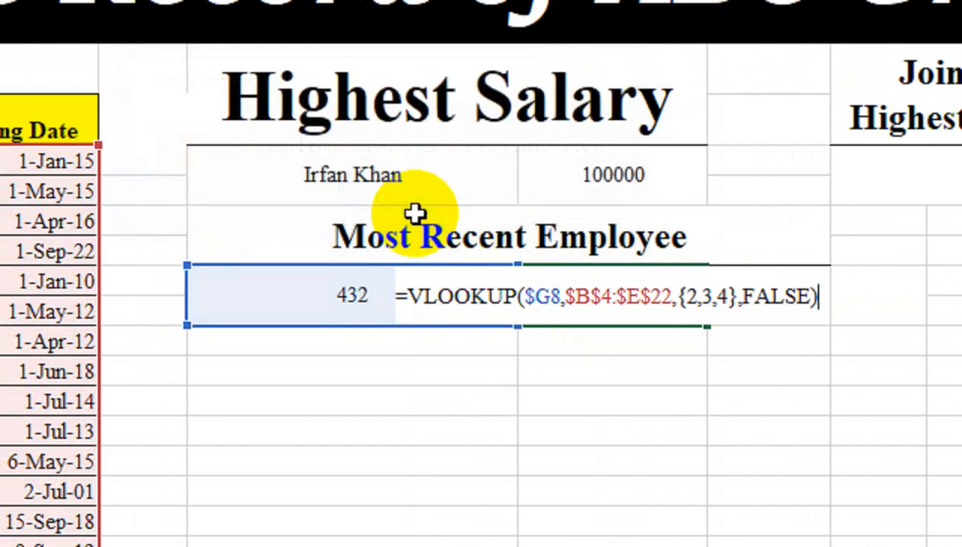
Enter the VLOOKUP as a regular formula and unmerge the result cells in columns H to J.
key("Return")
left_click_drag(585, 301, 842, 293)
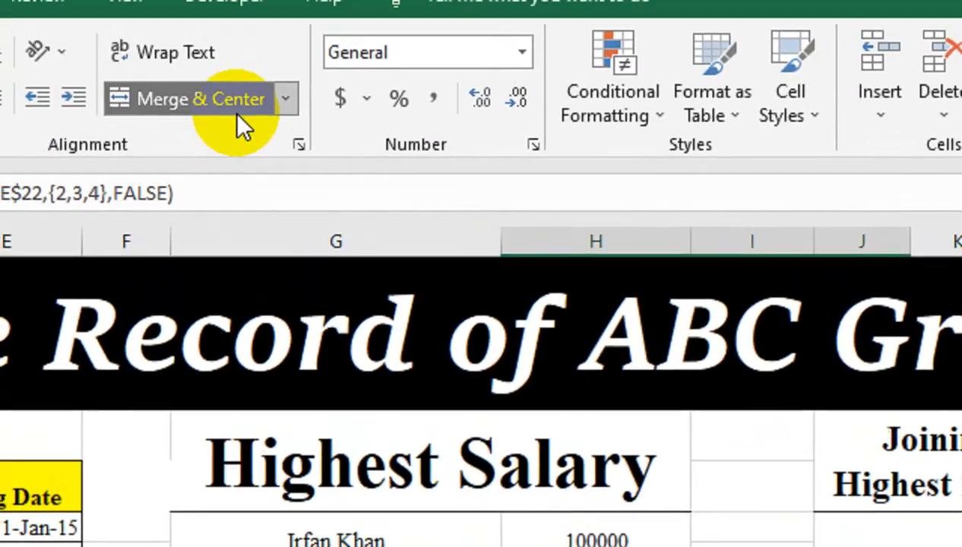
left_click(235, 112)
left_click(457, 349)
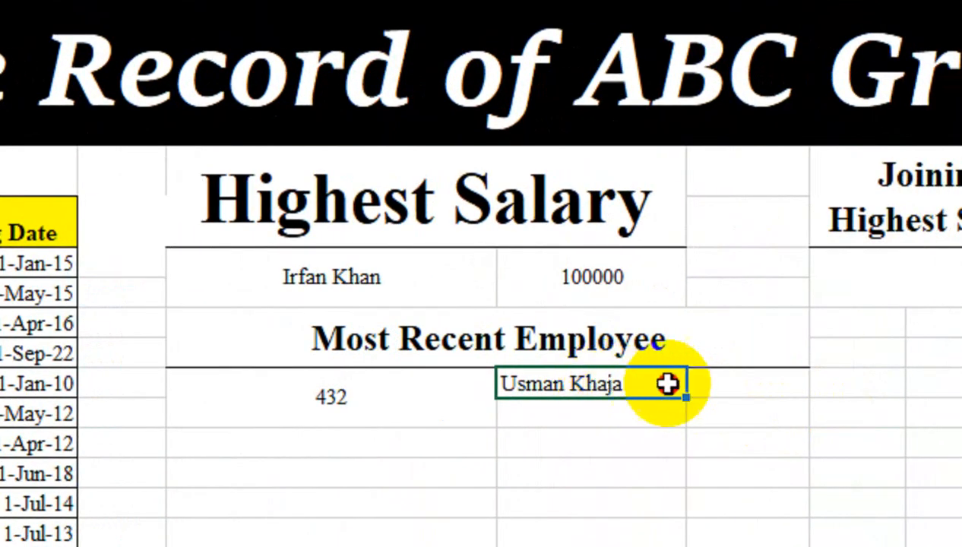
Enter the VLOOKUP as an array formula across H8:J8 and format the joining date in J8 as a day-month-year date.
left_click_drag(667, 386, 735, 392)
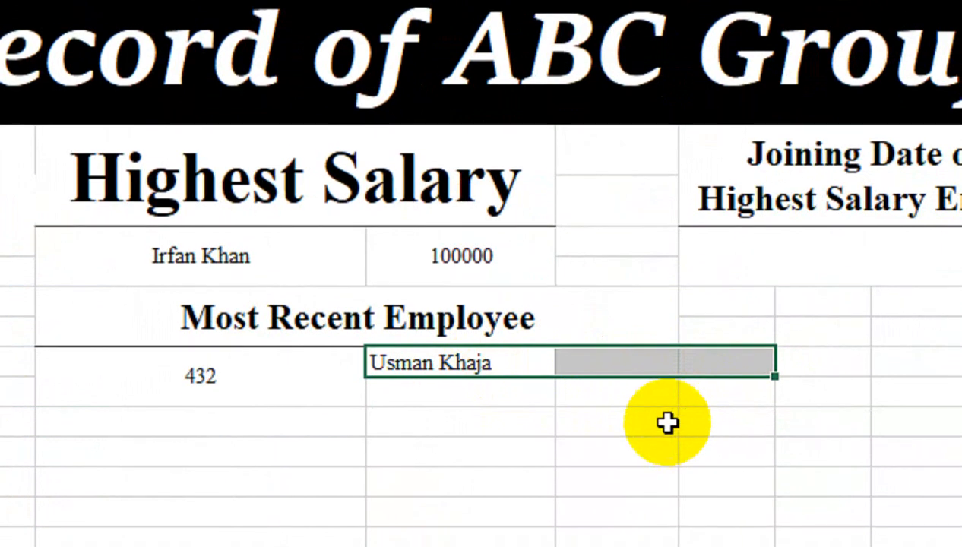
key("F2")
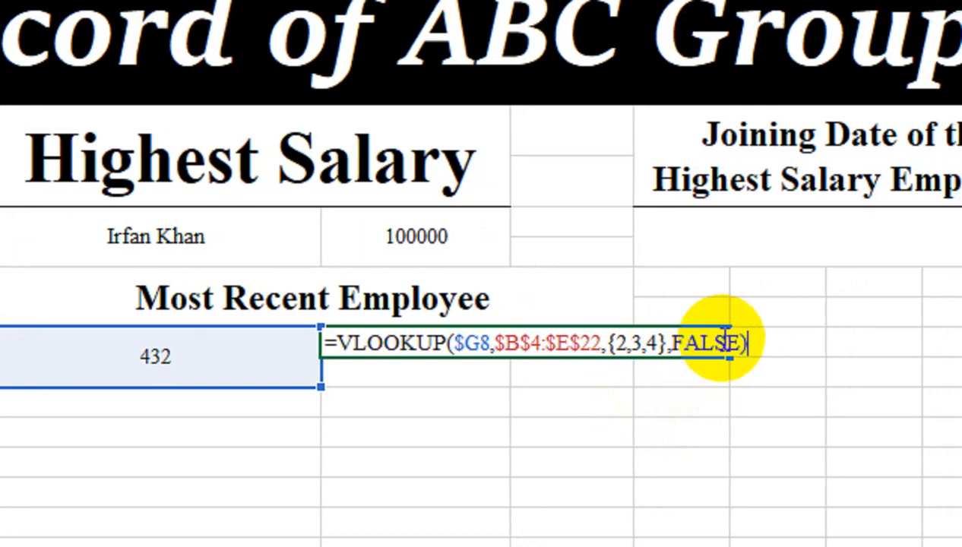
key("ctrl+shift+Return")
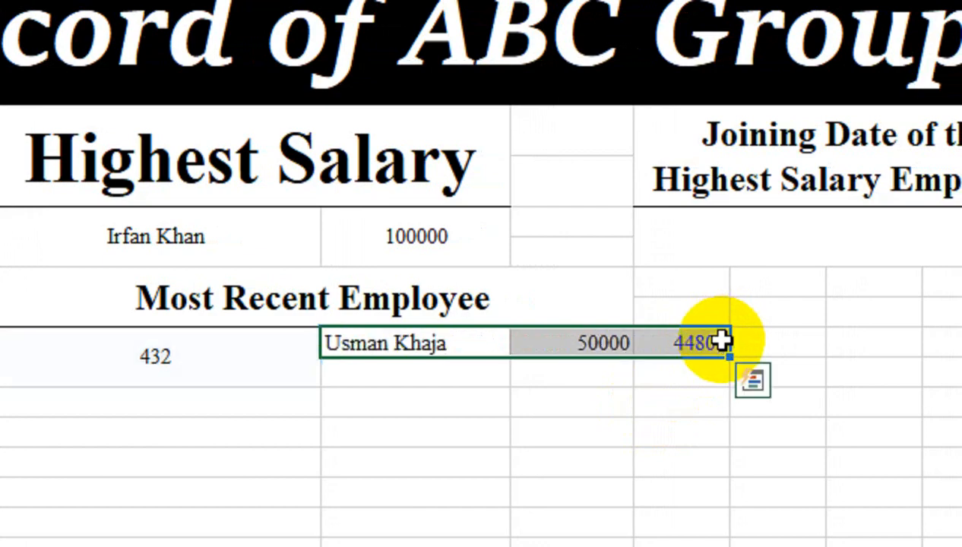
left_click(695, 352)
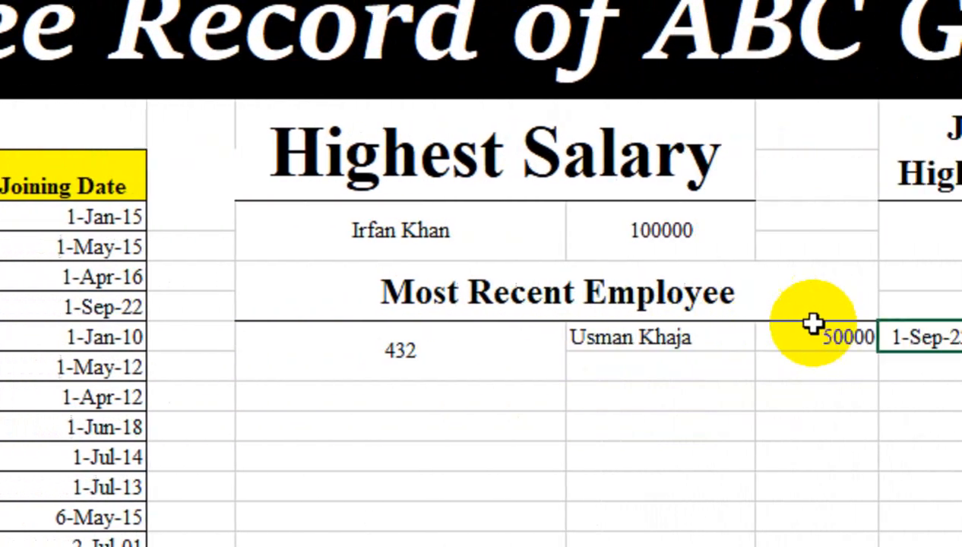
Try to merge and center the employee name cells H8:H9 and the salary cells I8:I9.
left_click(629, 359)
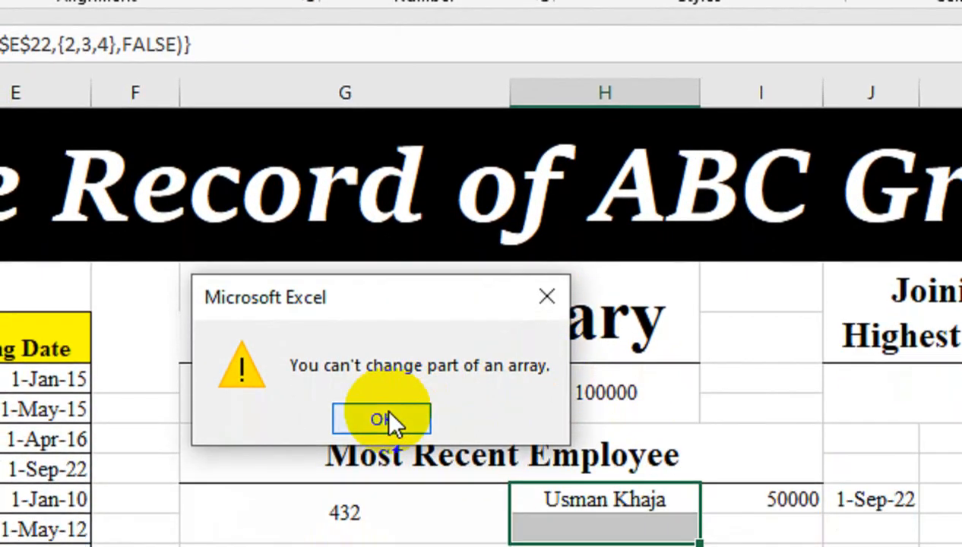
left_click(379, 510)
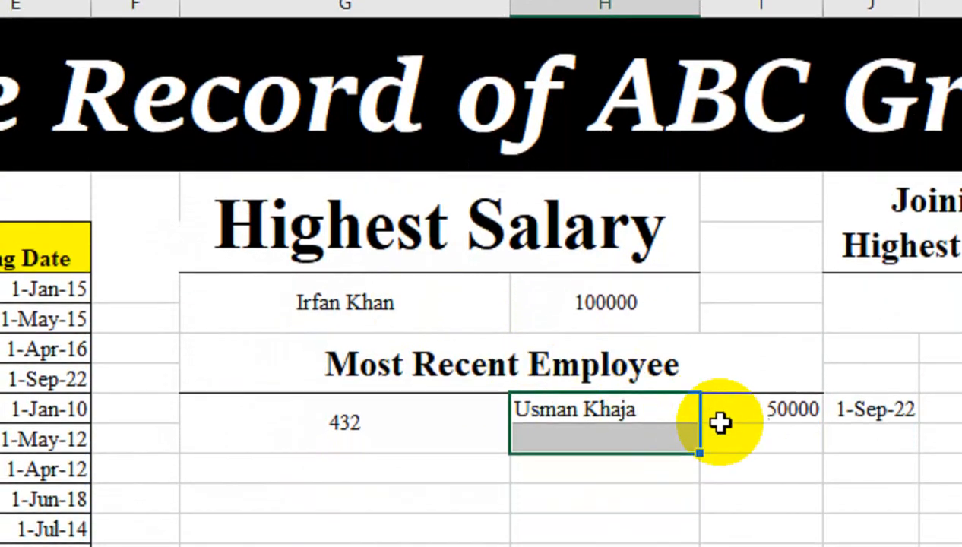
left_click(731, 514)
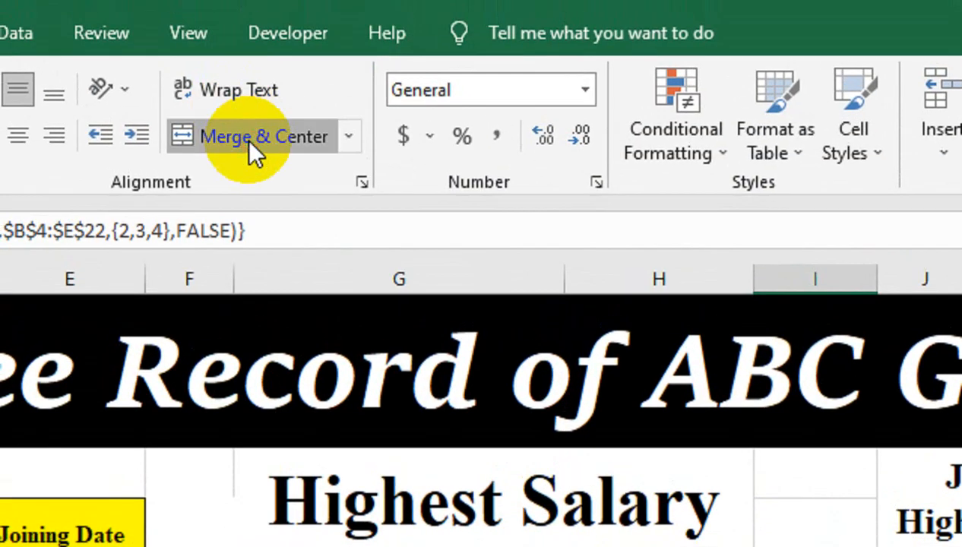
left_click(249, 142)
left_click(435, 430)
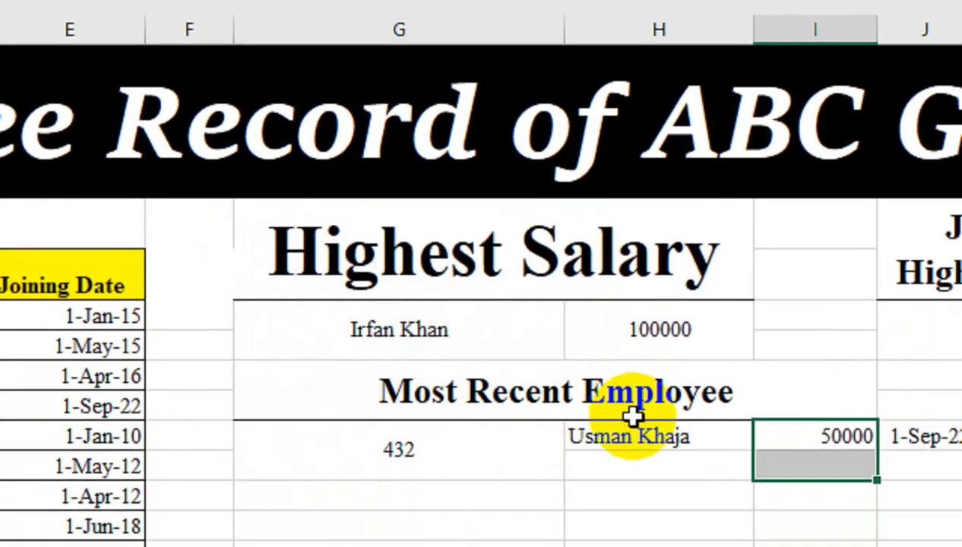
left_click_drag(650, 506, 893, 540)
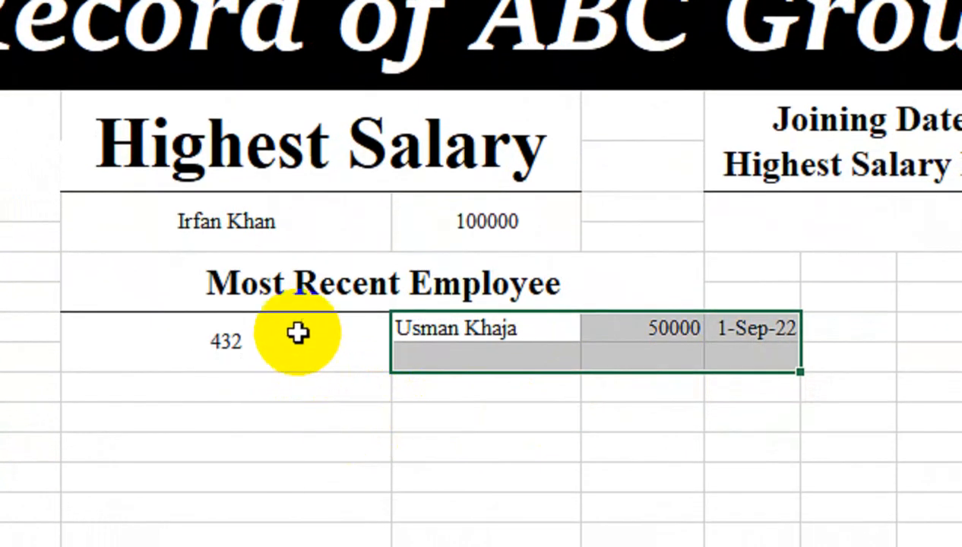
left_click(287, 392)
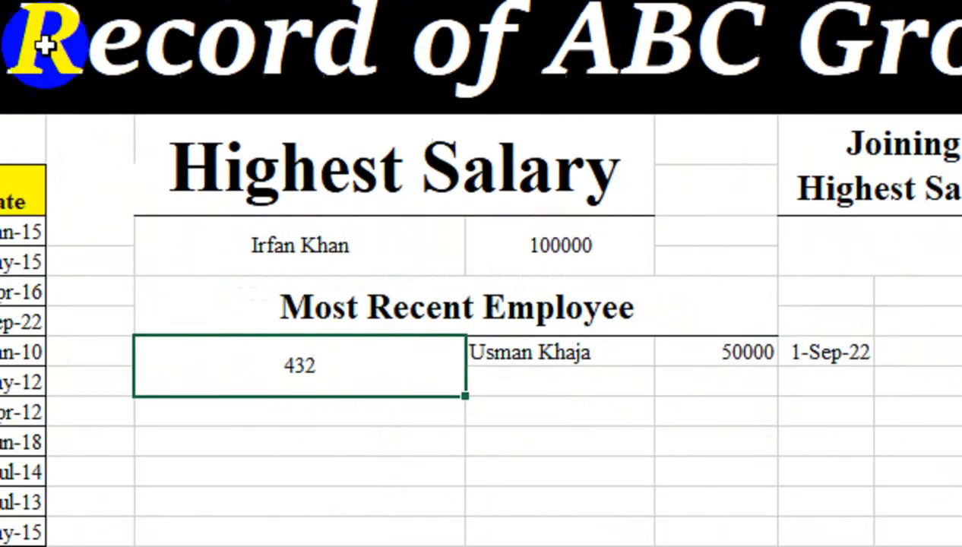